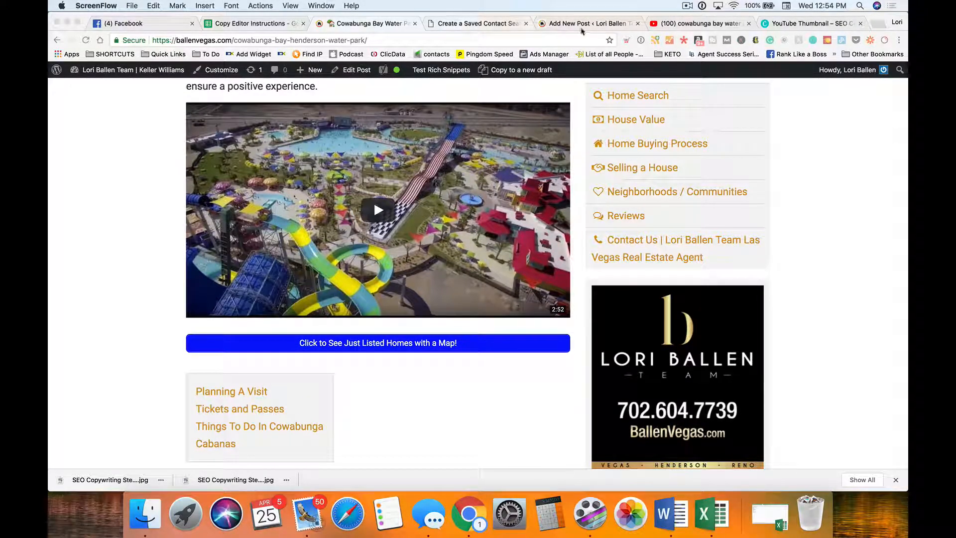
Step: Examine the embedded training video on the ballenbrands.com saved contact search page
left_click(463, 28)
scroll(369, 282, "down", 10)
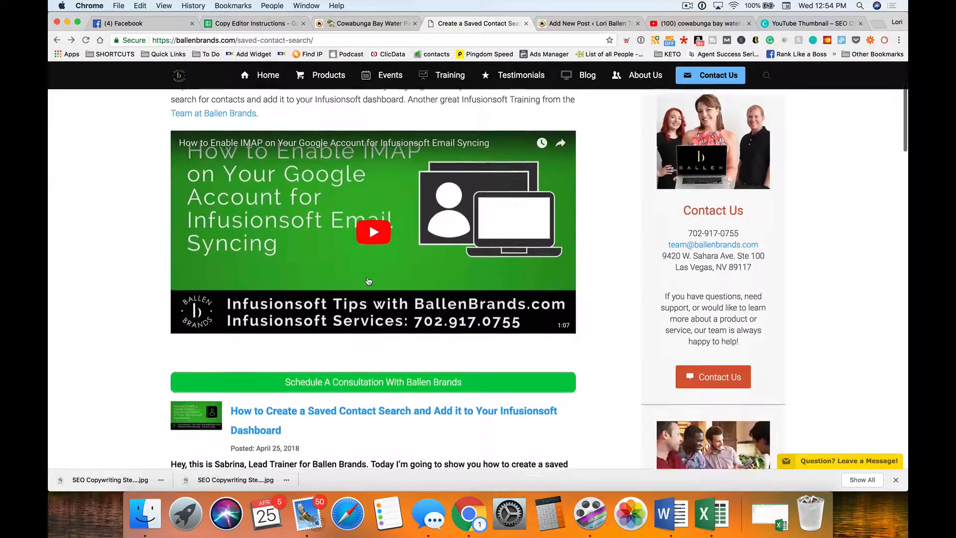
scroll(369, 280, "up", 6)
scroll(368, 281, "up", 5)
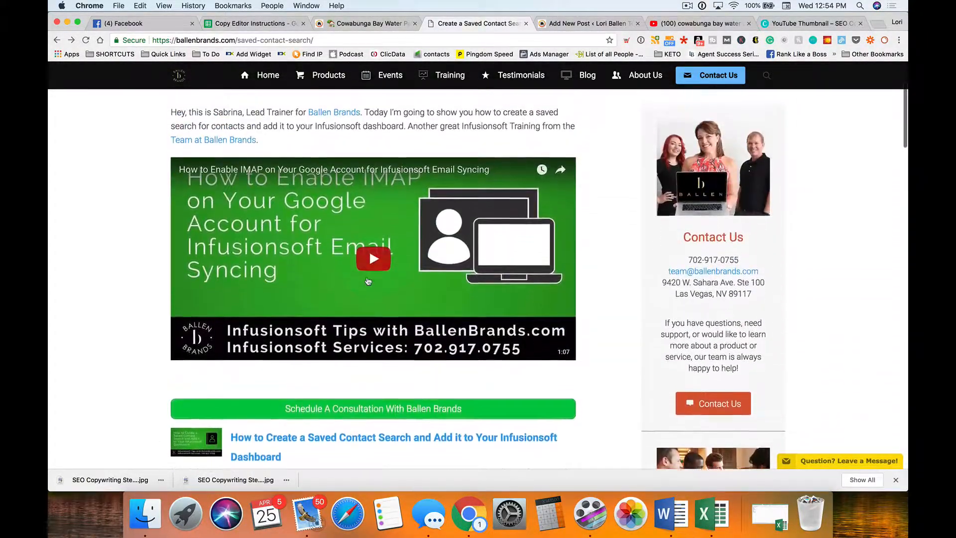
Step: Load loriballen.com beside the other example pages and view the embedded video in its brand board article
left_click(878, 24)
type("loriballen.com")
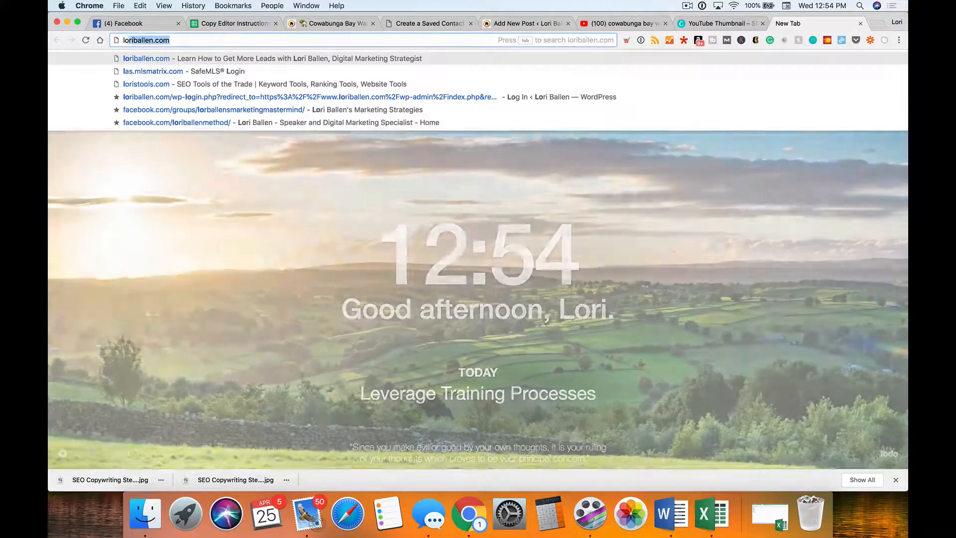
key("Return")
left_click_drag(816, 23, 504, 23)
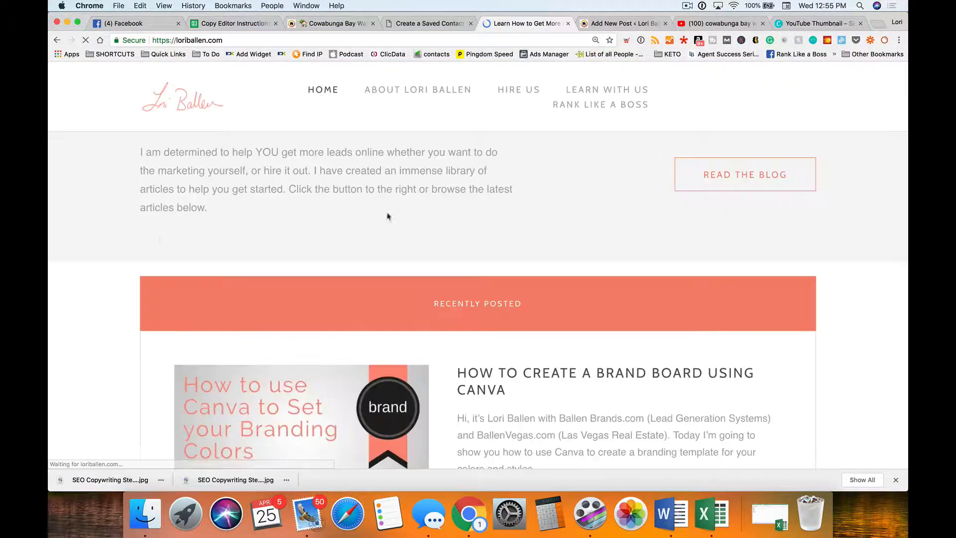
scroll(338, 260, "down", 5)
left_click(338, 259)
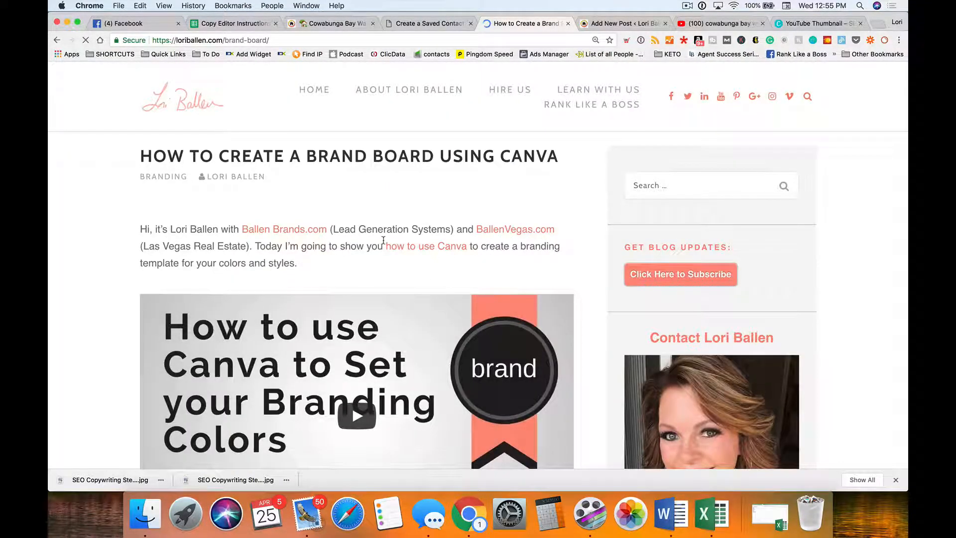
scroll(381, 244, "down", 3)
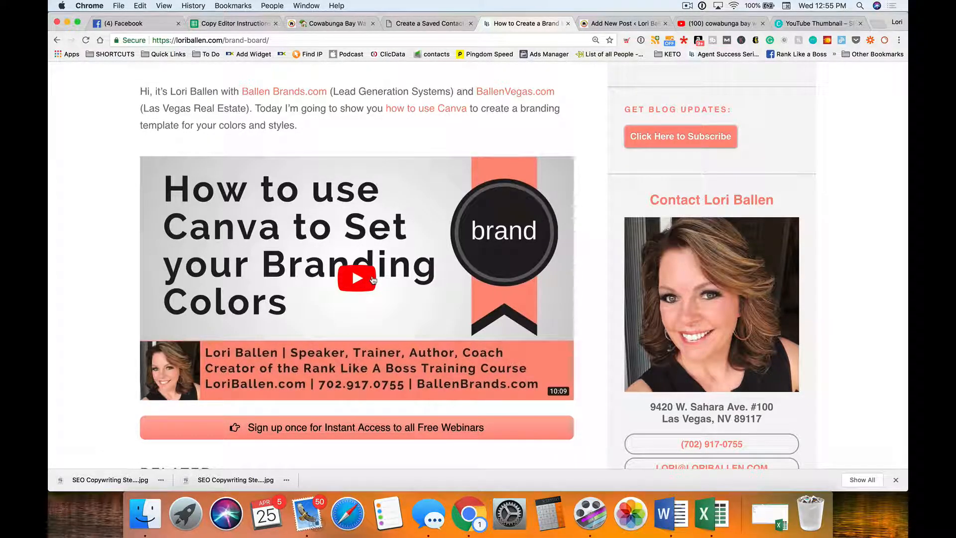
scroll(372, 280, "up", 3)
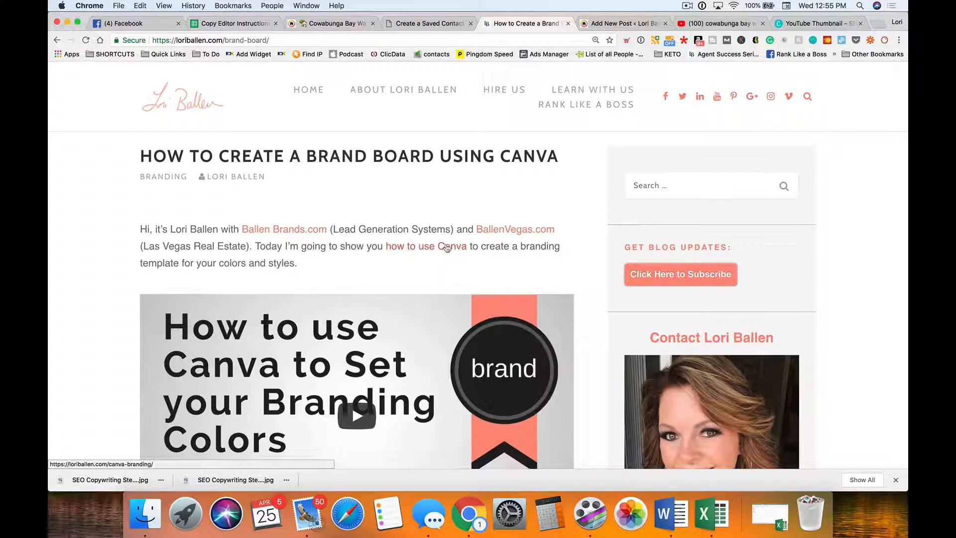
Step: Compare the embedded videos in the saved contact search, brand board and Cowabunga Bay articles
left_click(426, 23)
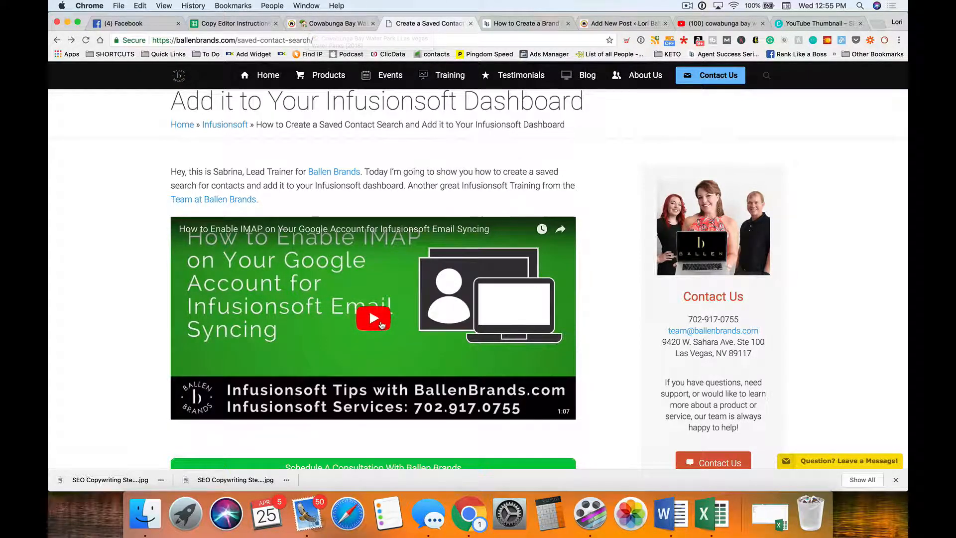
scroll(476, 228, "down", 1)
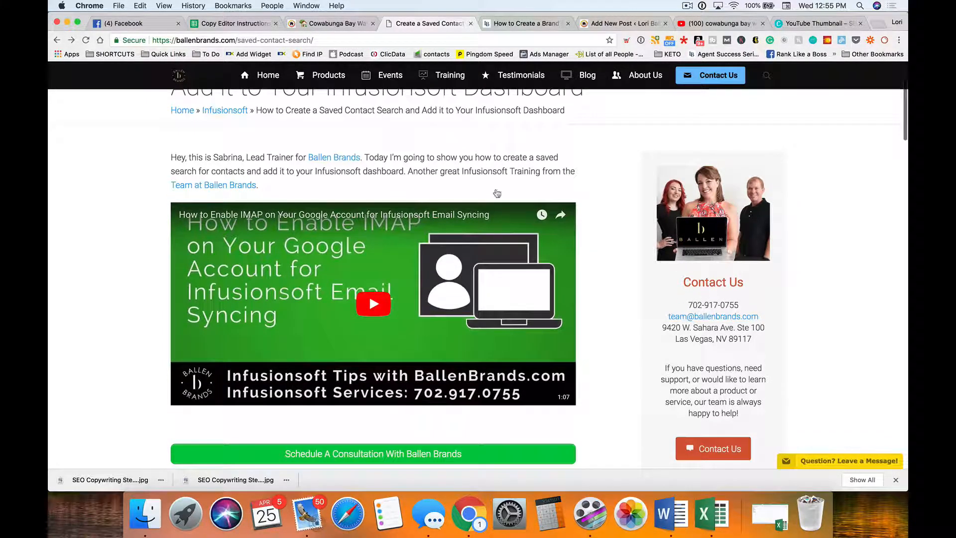
key("ctrl+Tab")
scroll(394, 349, "down", 3)
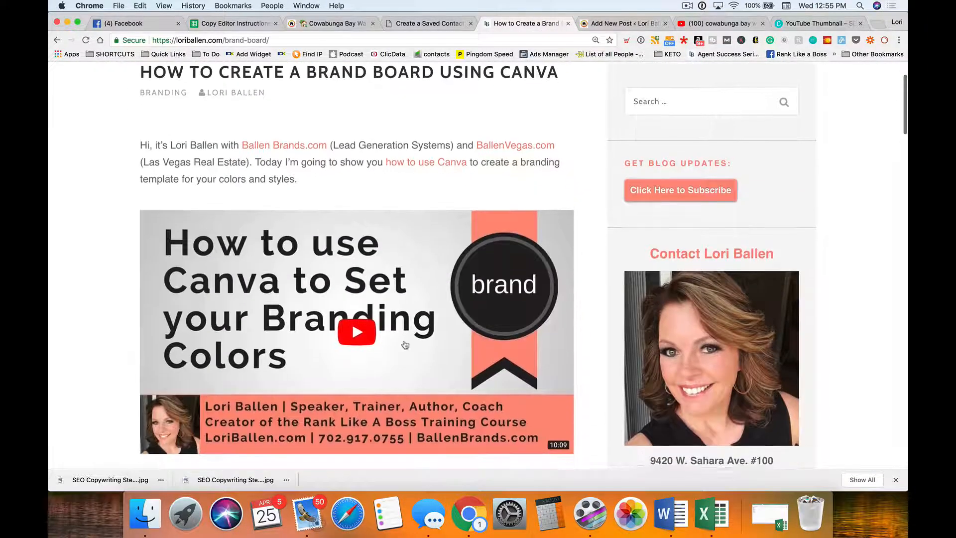
scroll(394, 349, "down", 1)
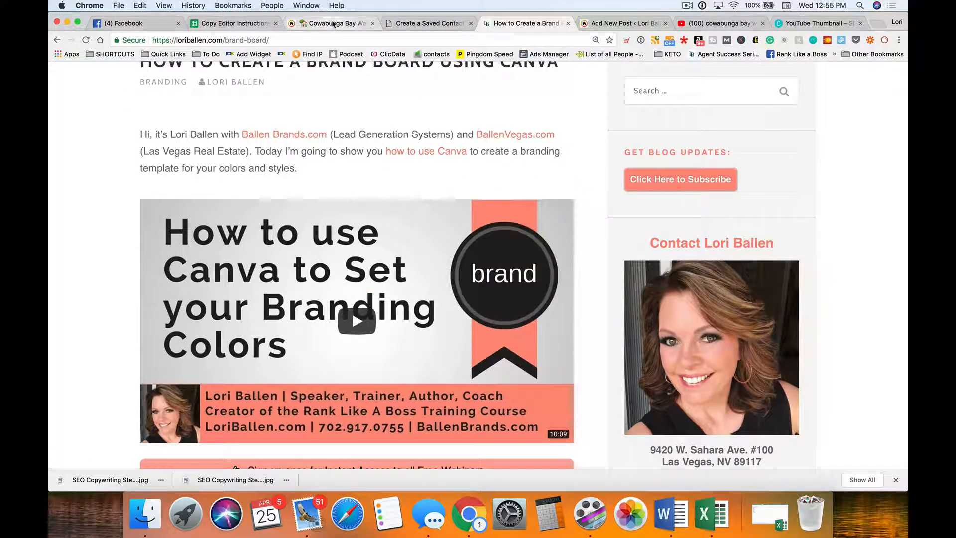
left_click(332, 24)
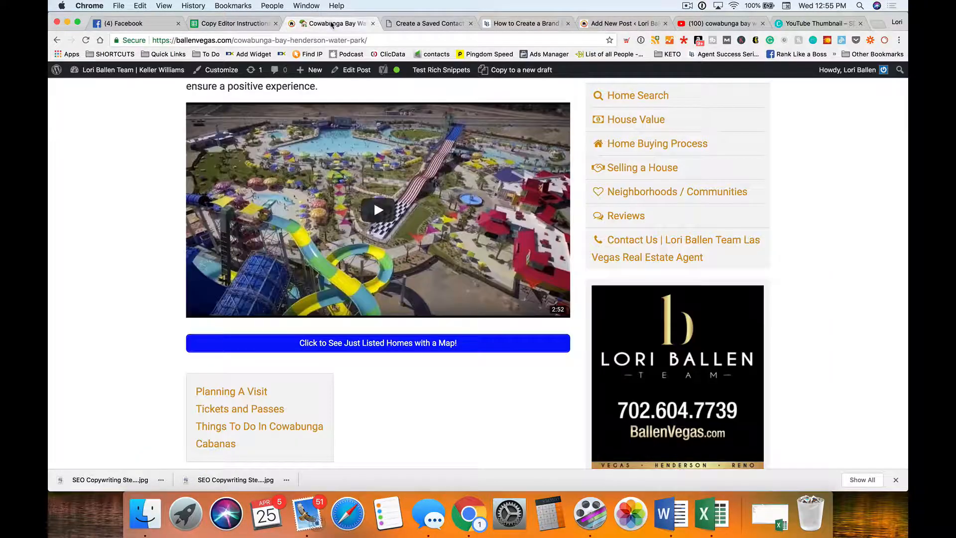
scroll(368, 188, "down", 2)
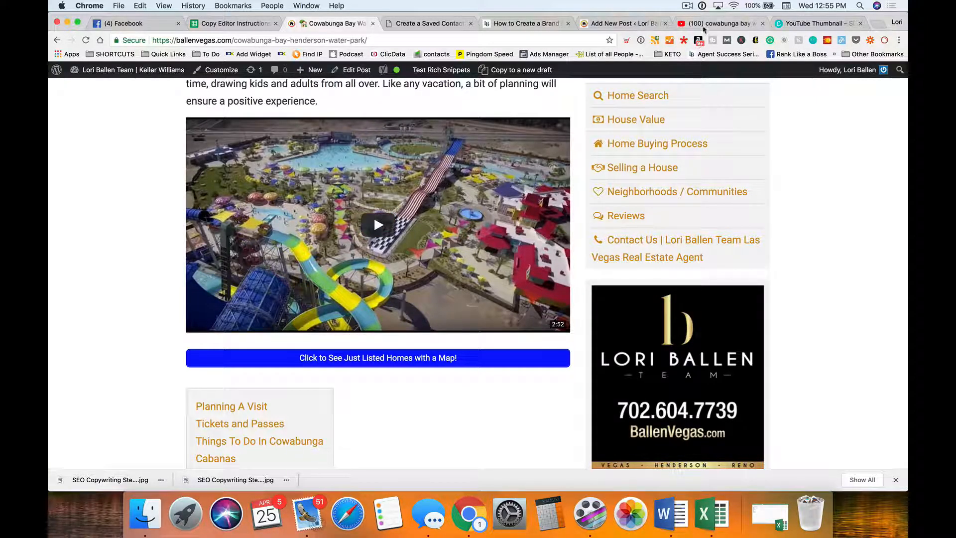
Step: Filter the YouTube results for "cowabunga bay water park" to the Video type
left_click(705, 26)
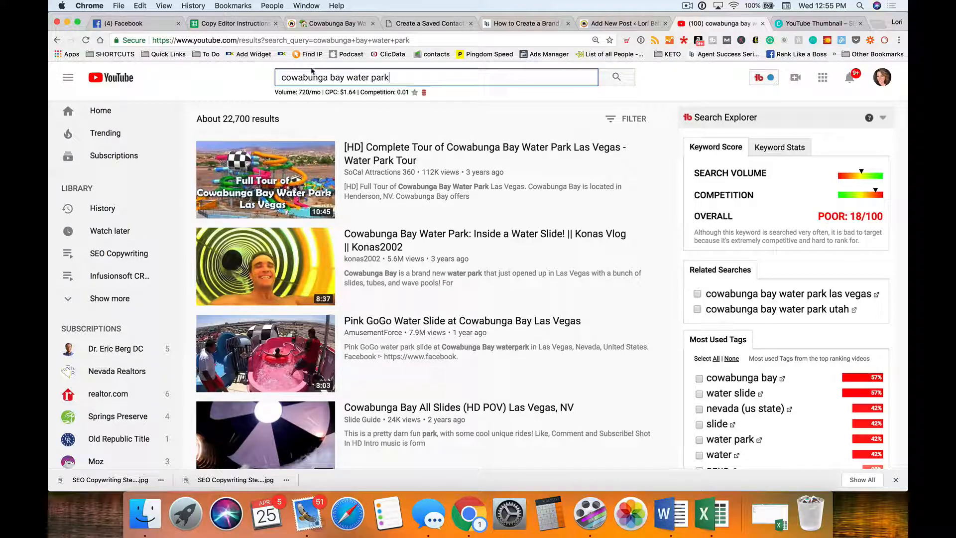
left_click_drag(417, 77, 260, 75)
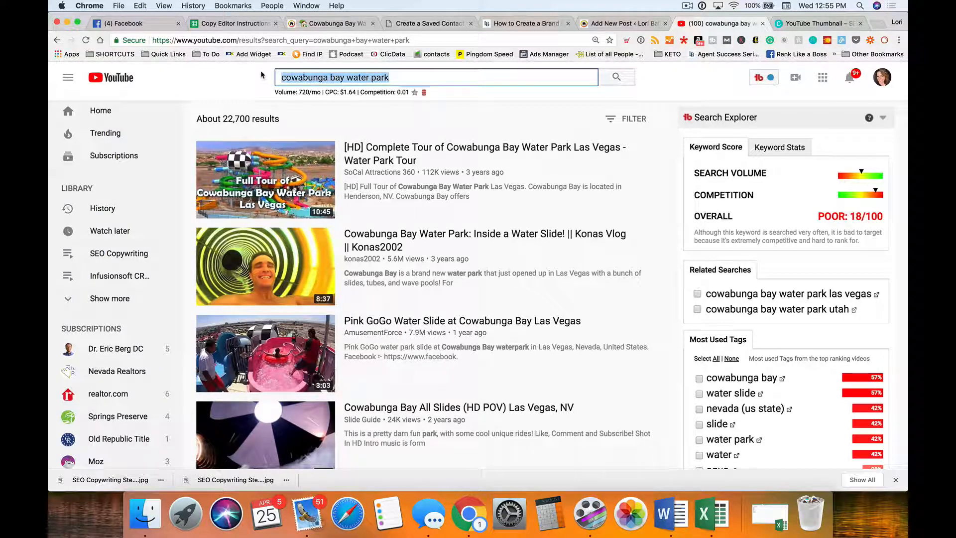
left_click(421, 77)
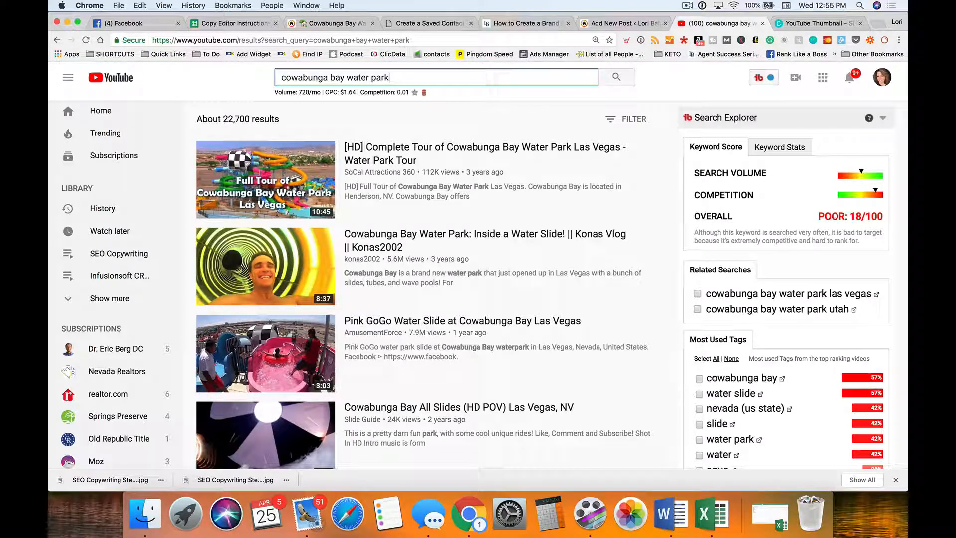
left_click(632, 122)
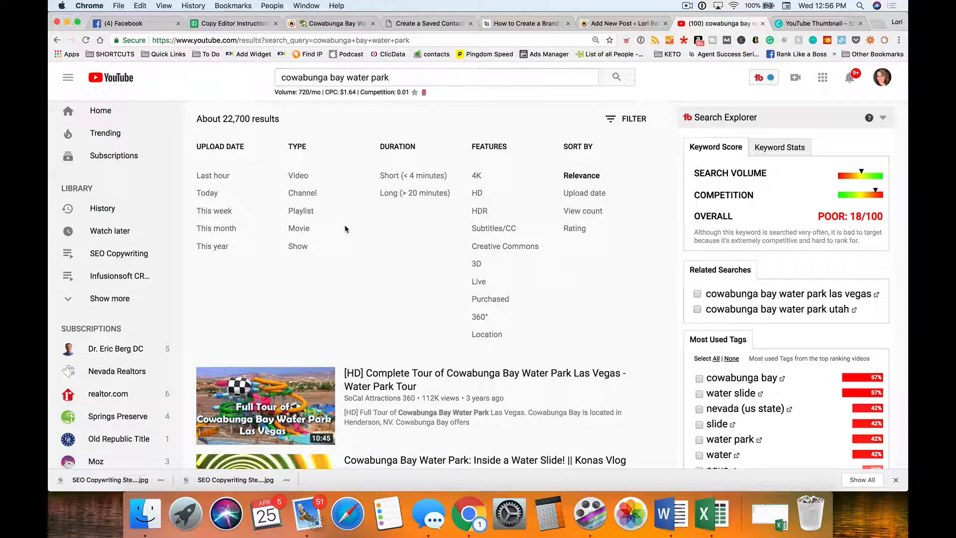
left_click(297, 176)
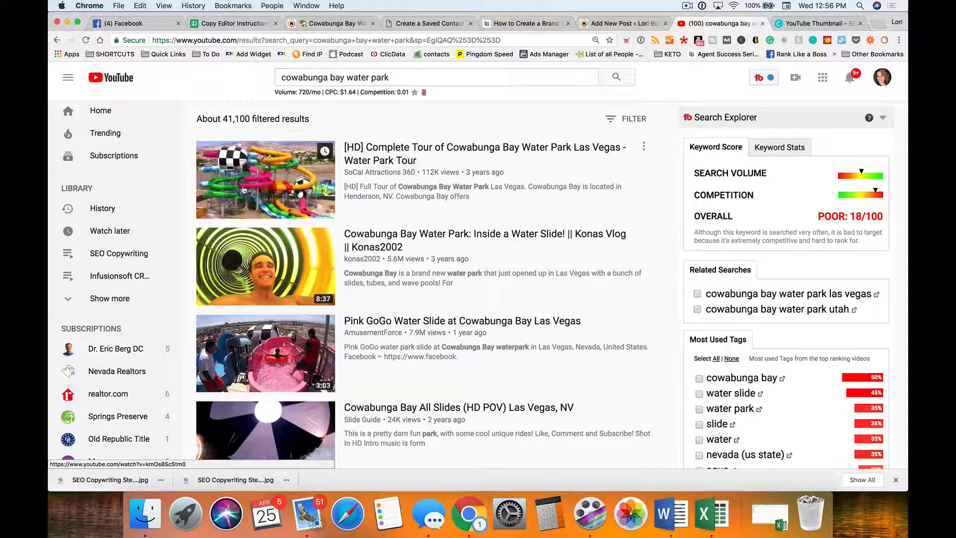
Step: Open the "[HD] Complete Tour of Cowabunga Bay Water Park Las Vegas" video and pause playback
left_click(392, 149)
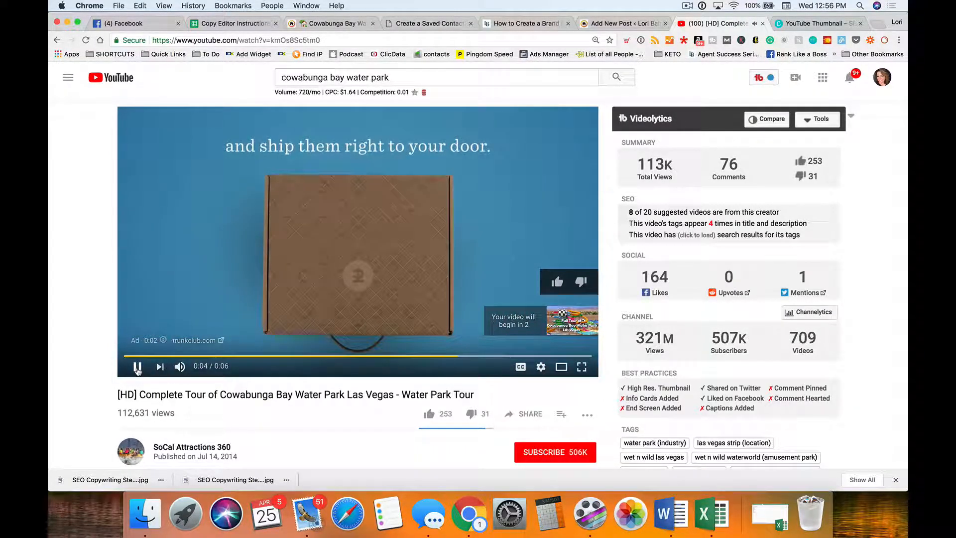
scroll(137, 366, "down", 5)
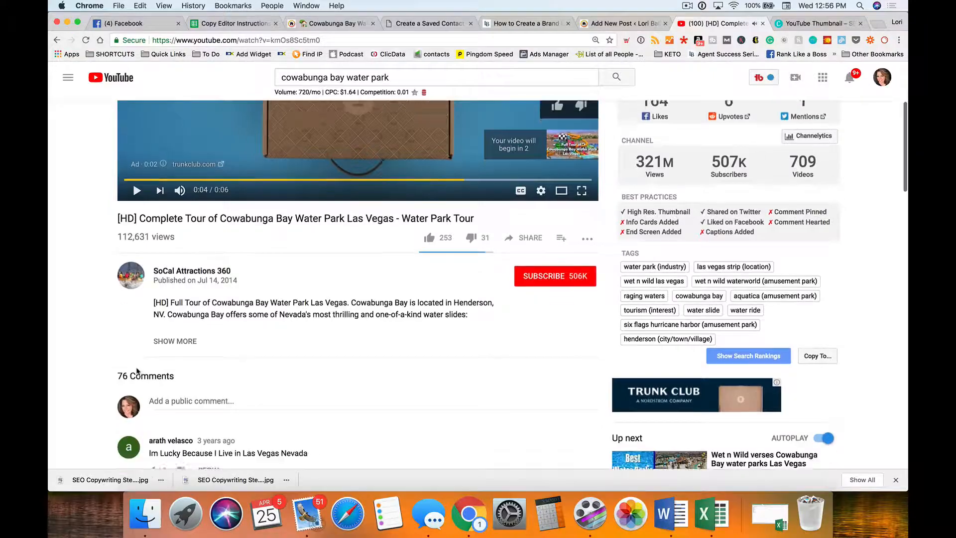
scroll(140, 360, "down", 1)
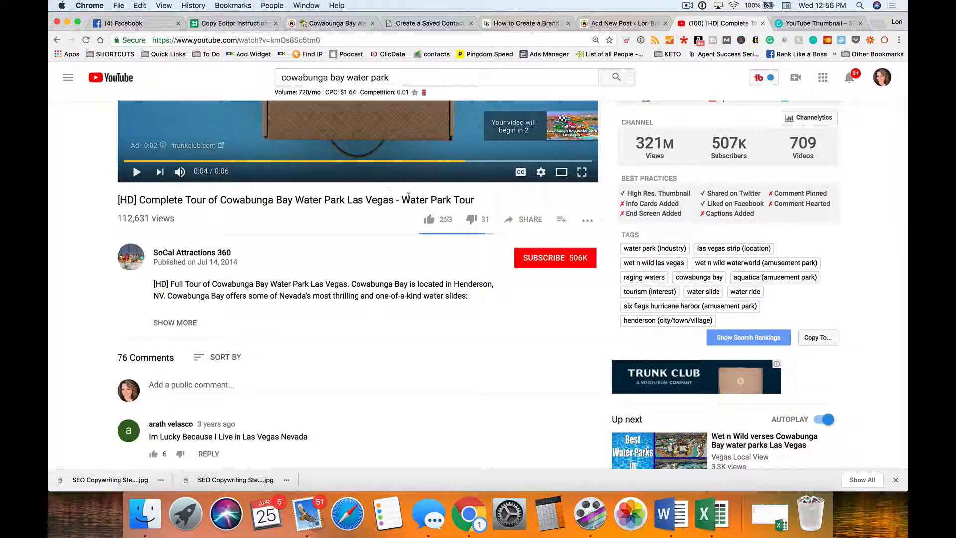
Step: Examine the share link and iframe embed code of the water park tour video
left_click(527, 221)
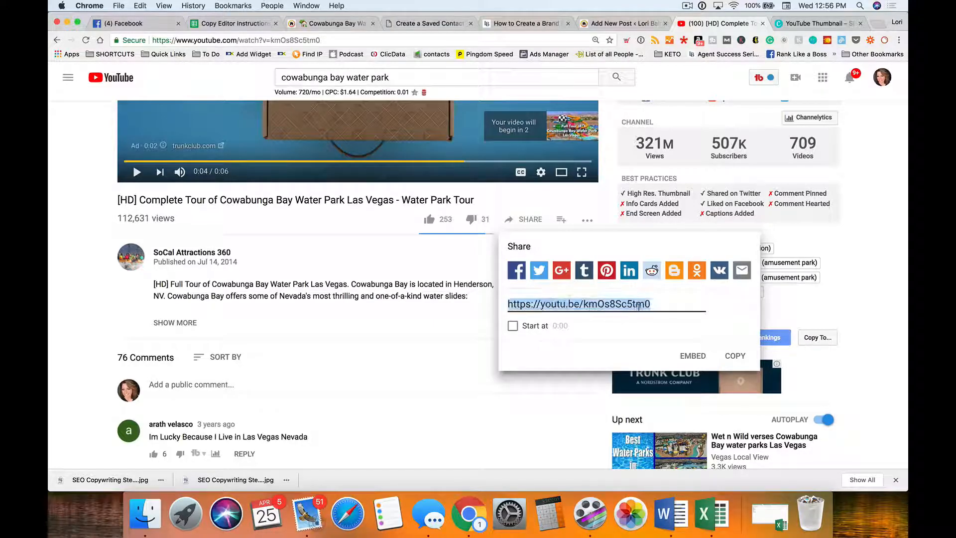
left_click_drag(648, 304, 504, 302)
left_click(698, 363)
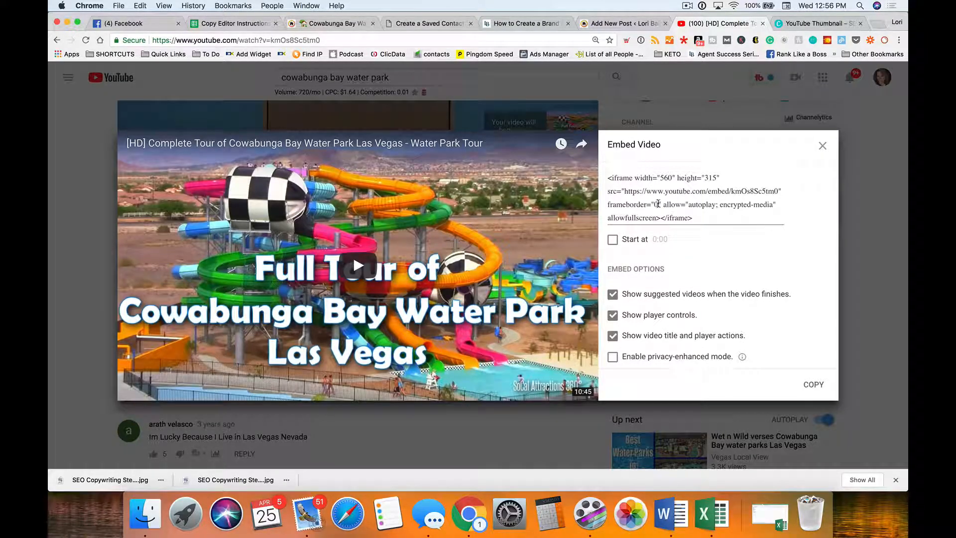
left_click(658, 203)
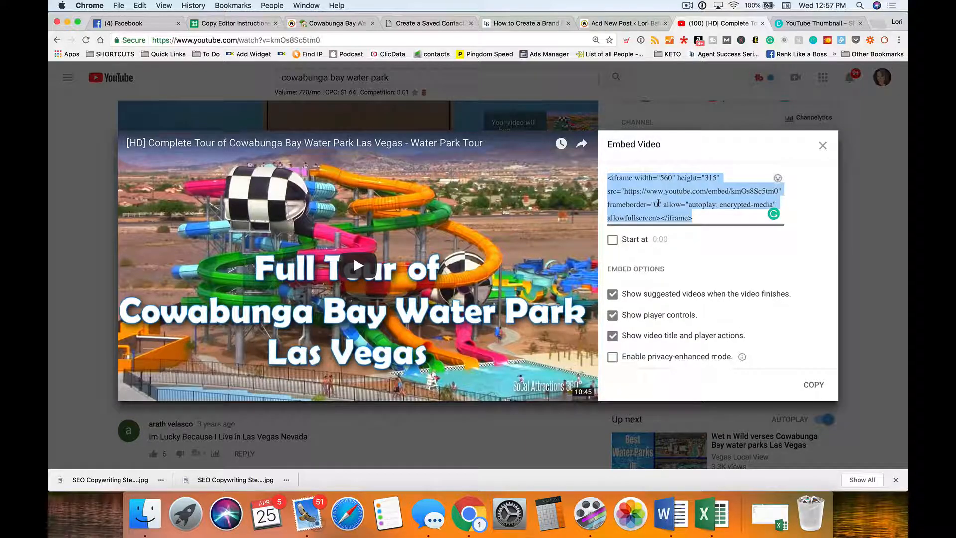
left_click(662, 205)
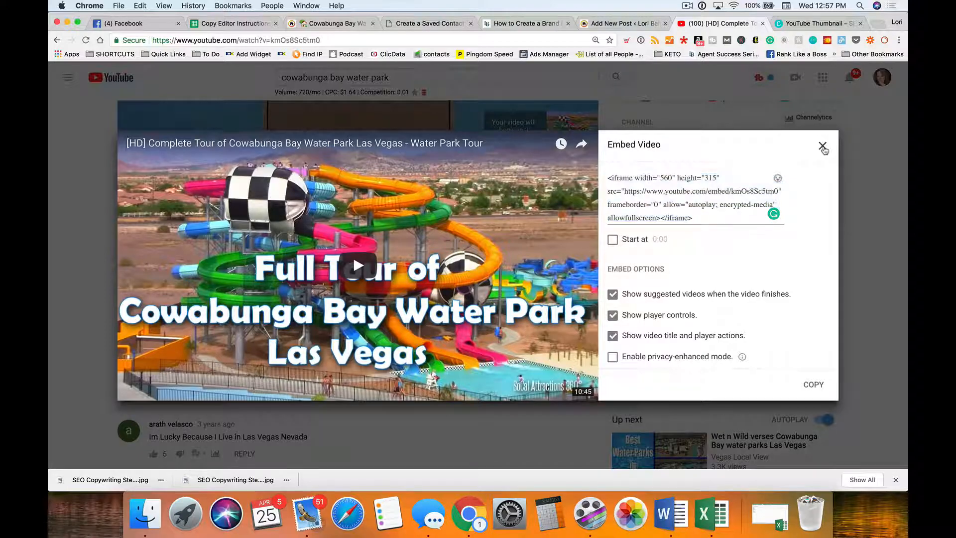
left_click(822, 145)
Step: Copy the short share link of the water park tour video
left_click(529, 198)
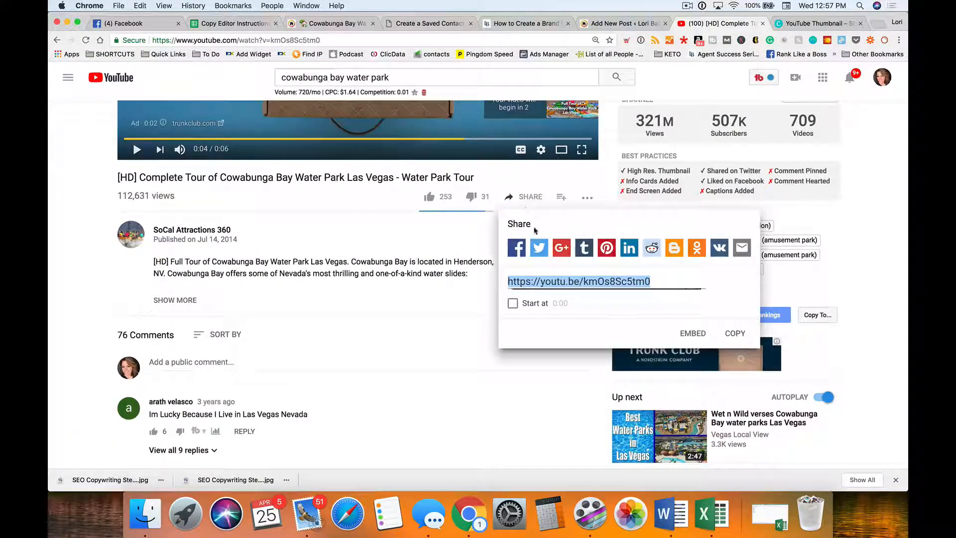
left_click_drag(678, 282, 503, 281)
key("super+c")
key("super+c")
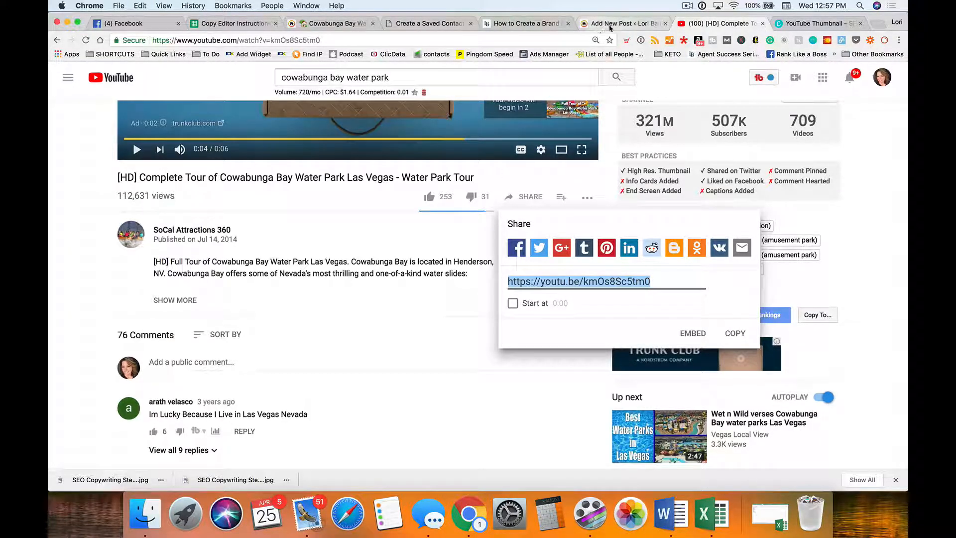
Step: Return to the "Splish, Splash, Slide the Day Away!" draft post and add a General Content block
left_click(433, 24)
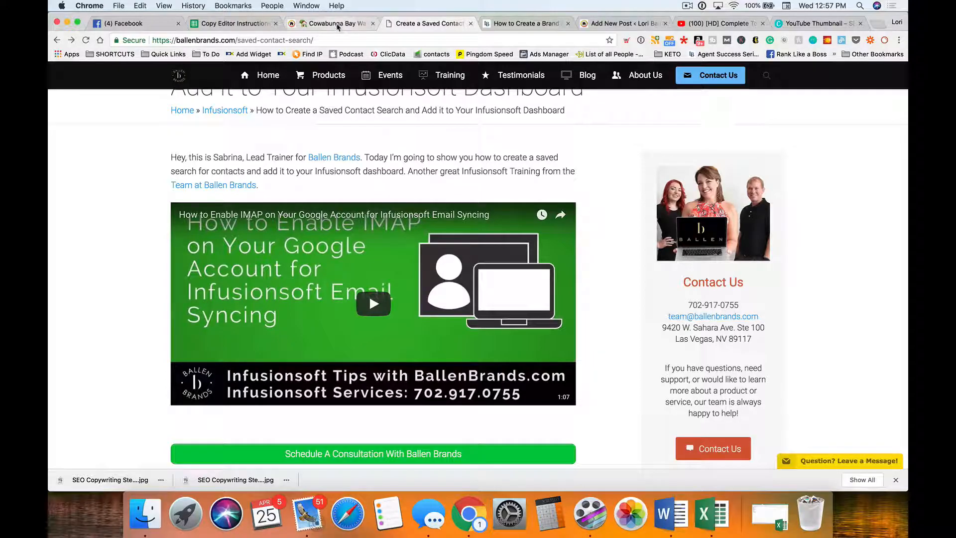
left_click(339, 24)
left_click(608, 24)
scroll(474, 106, "down", 2)
scroll(470, 125, "up", 2)
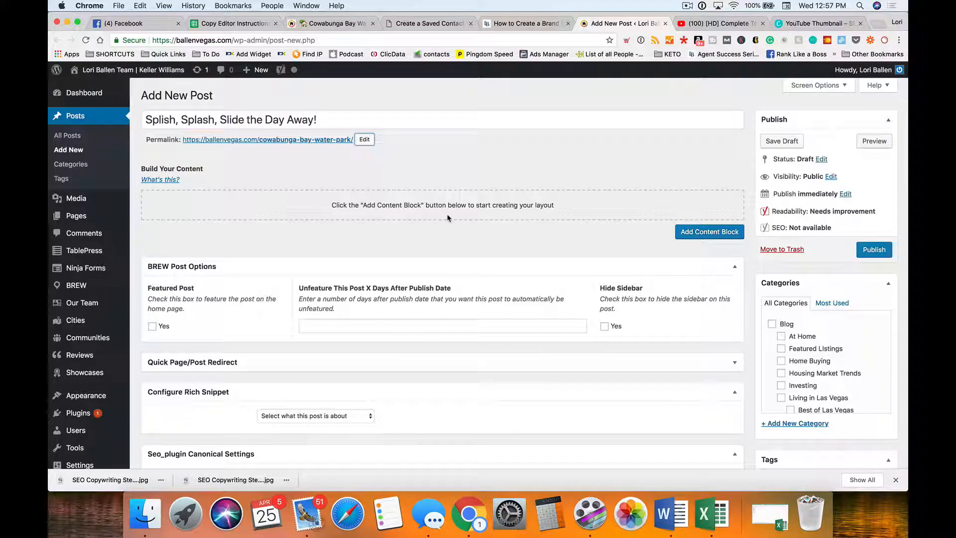
left_click(703, 234)
left_click(671, 119)
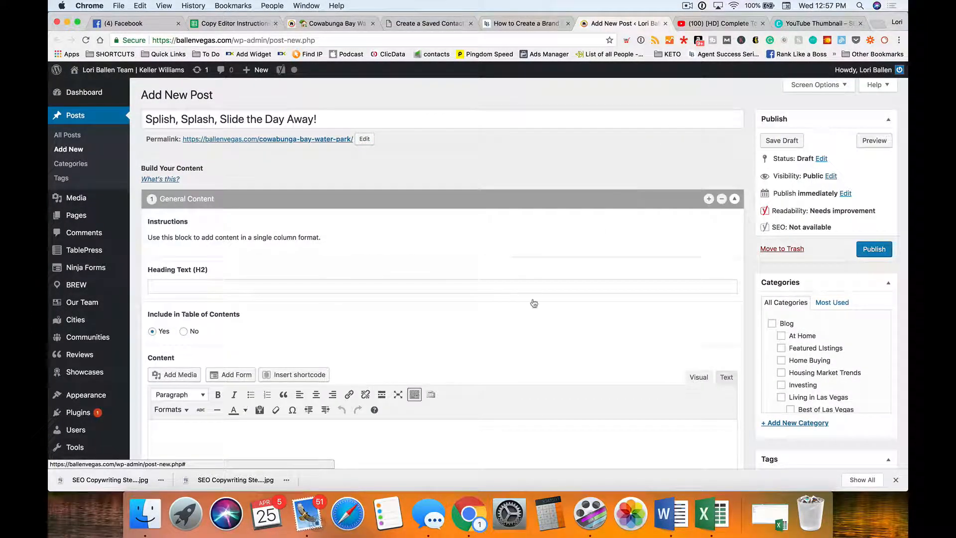
Step: Examine the General Content block's empty content editor and its shortcode insertion option
scroll(523, 313, "down", 5)
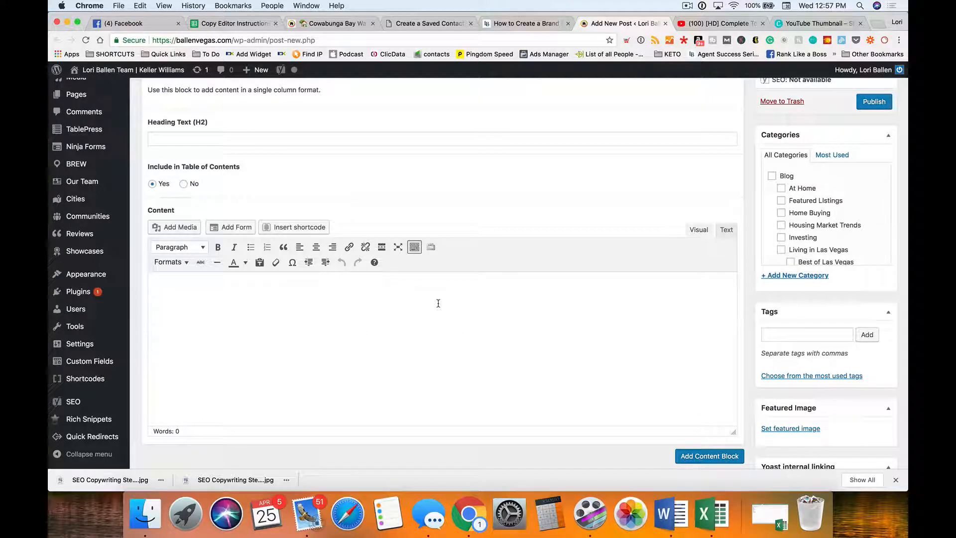
scroll(438, 302, "up", 3)
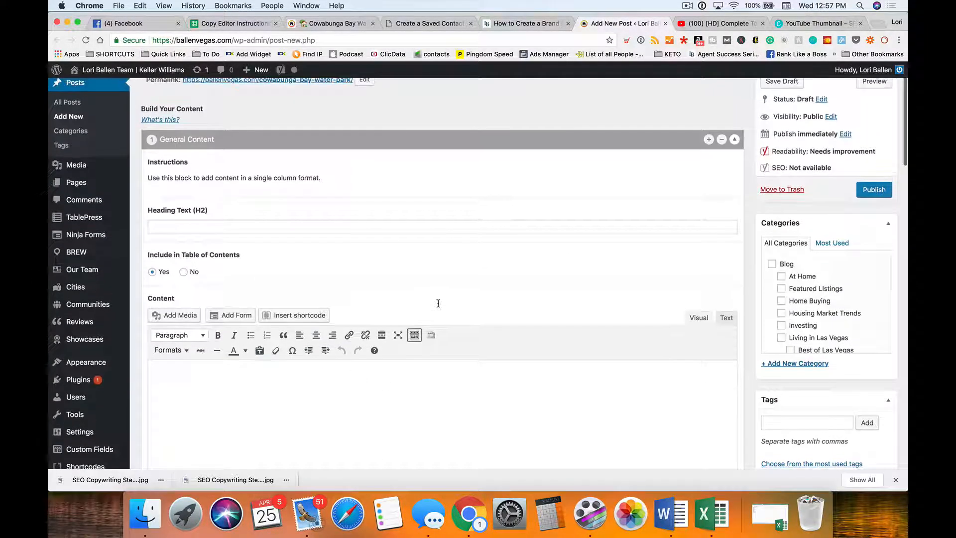
scroll(438, 303, "down", 4)
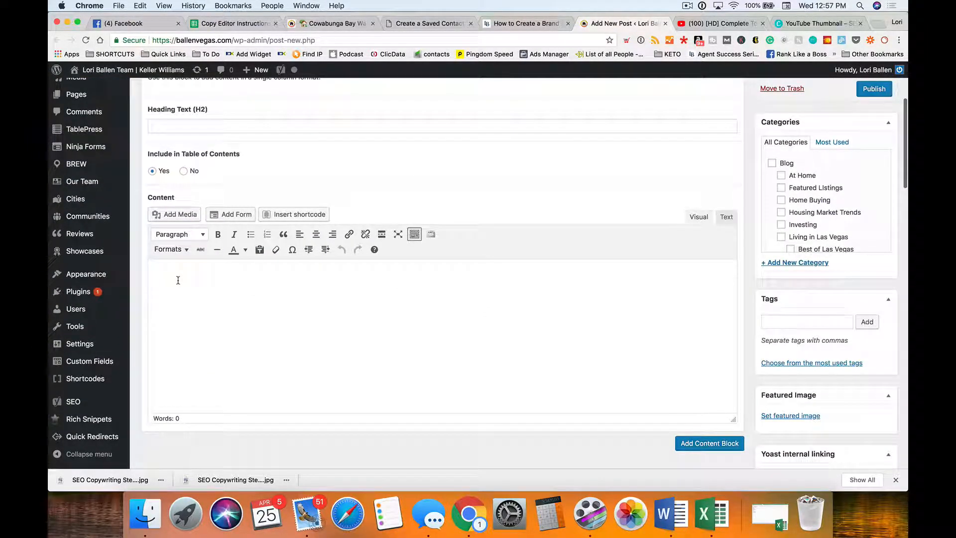
left_click(178, 277)
left_click(300, 213)
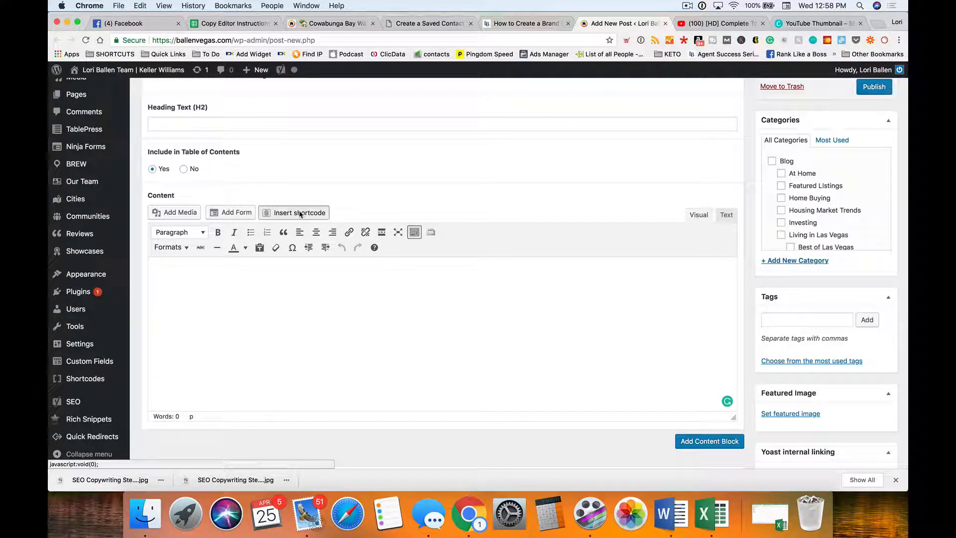
left_click_drag(300, 214, 291, 343)
scroll(323, 201, "up", 1)
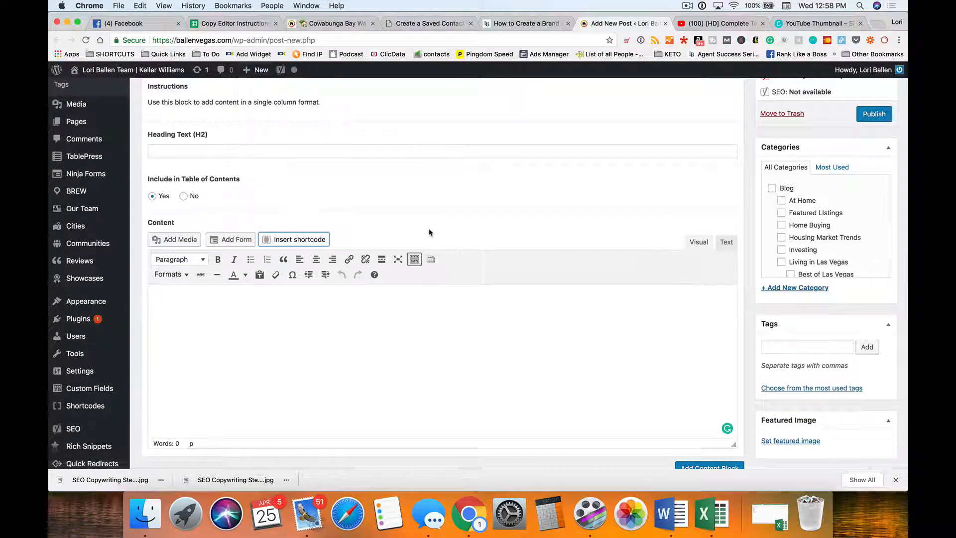
Step: Open the YouTube advanced shortcode settings for the General Content block's content
scroll(429, 233, "up", 4)
scroll(429, 233, "down", 3)
scroll(248, 373, "up", 5)
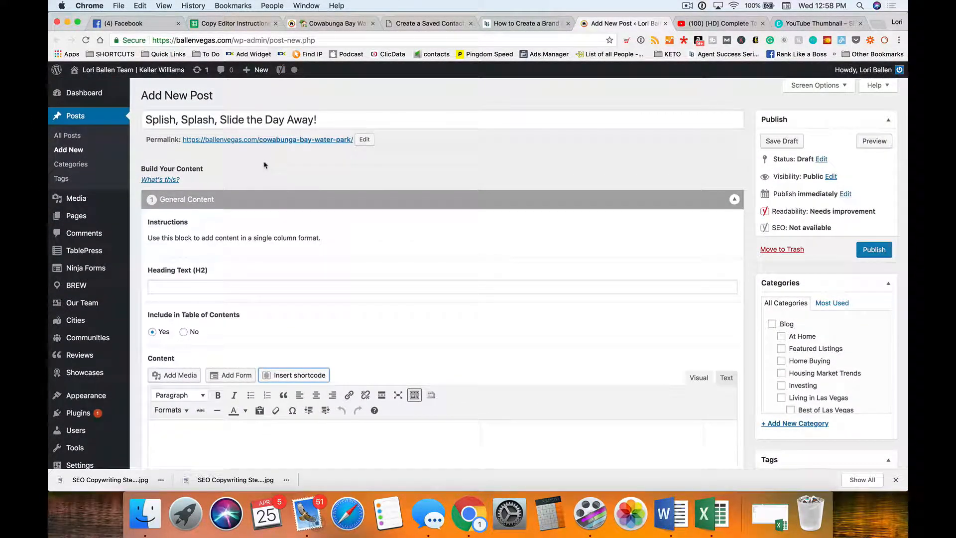
scroll(239, 343, "down", 5)
scroll(359, 314, "down", 1)
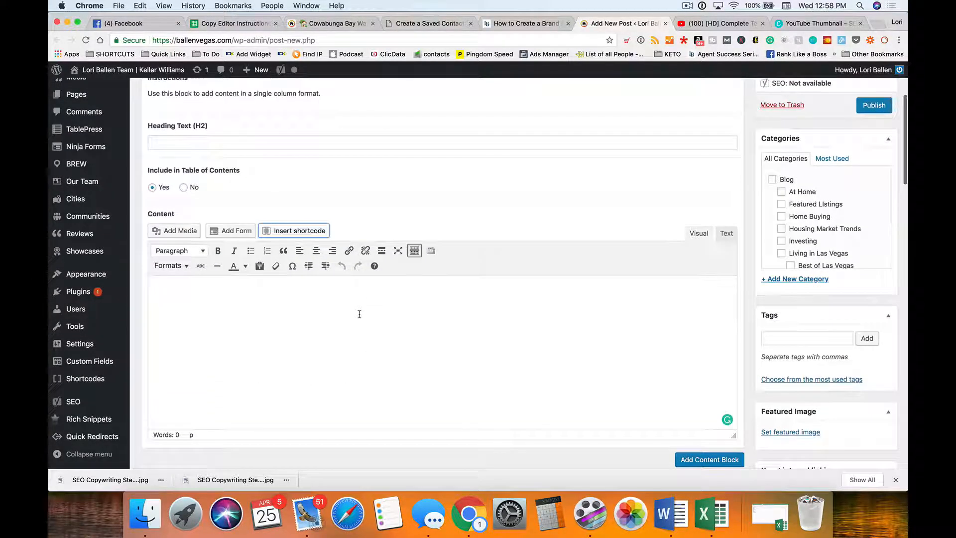
left_click(309, 232)
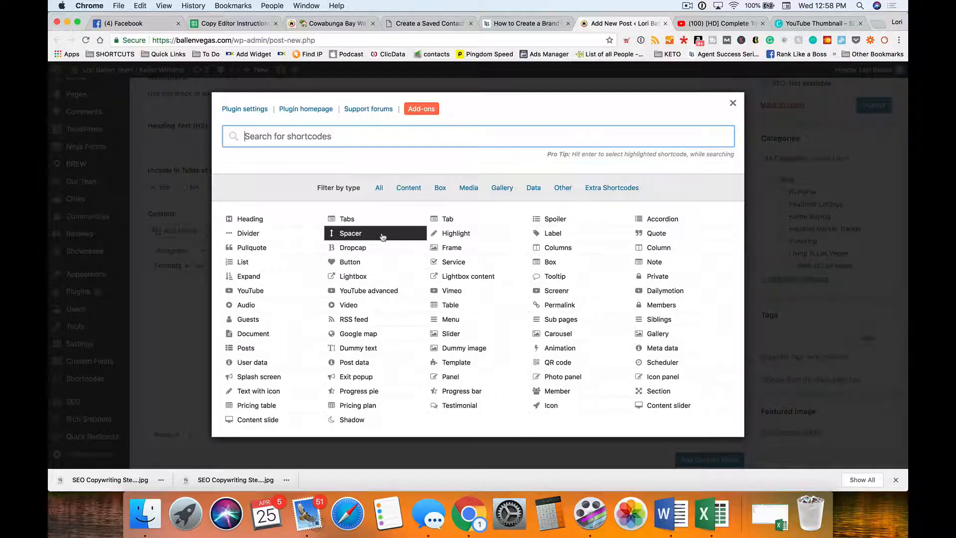
left_click(364, 294)
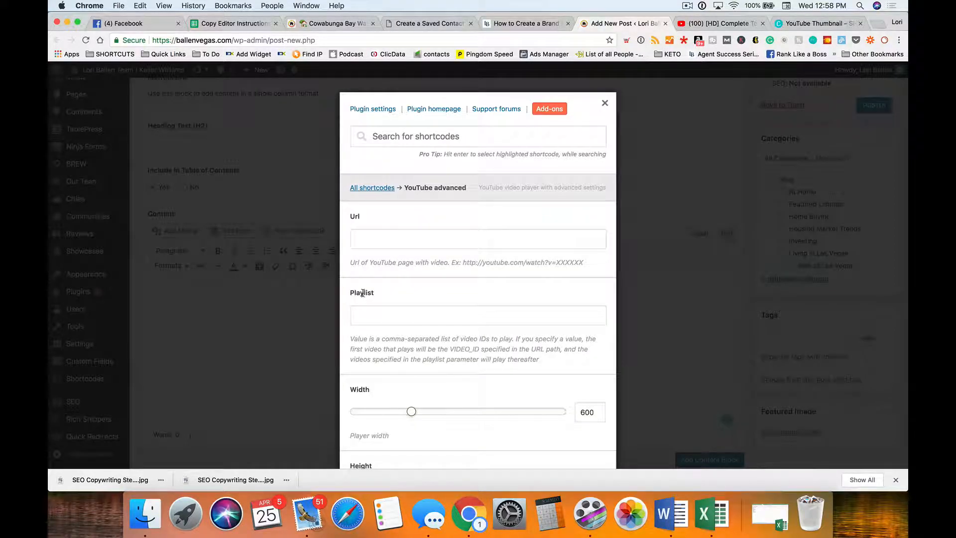
left_click(433, 244)
key("super+v")
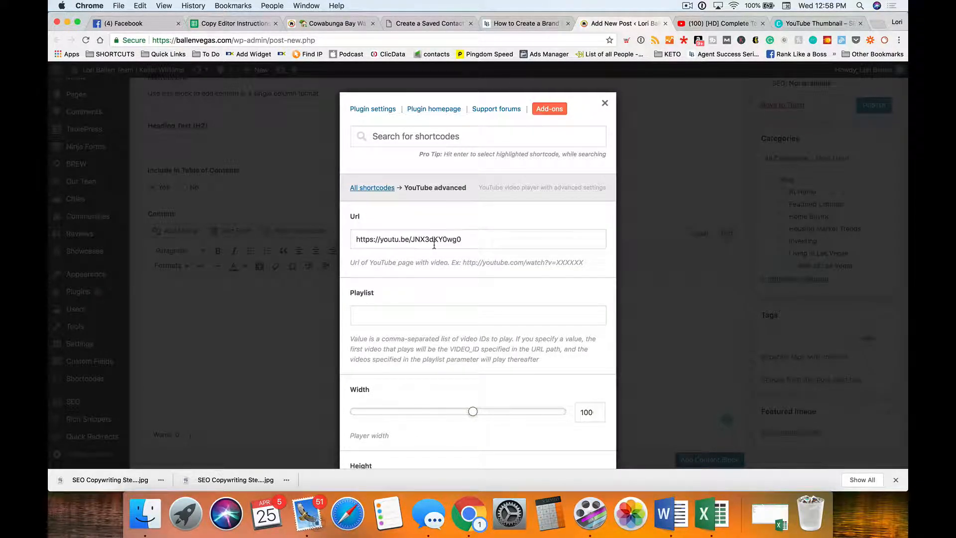
triple_click(473, 245)
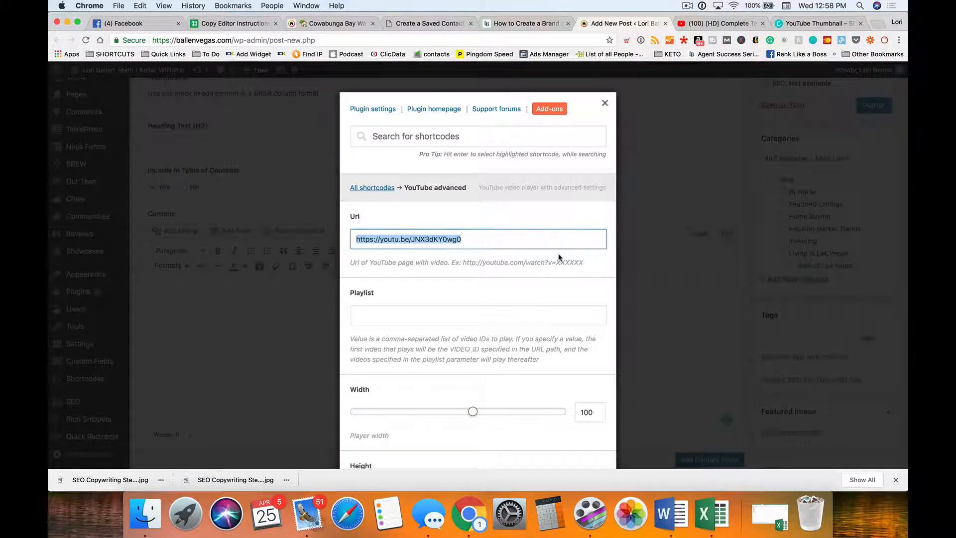
key("super+v")
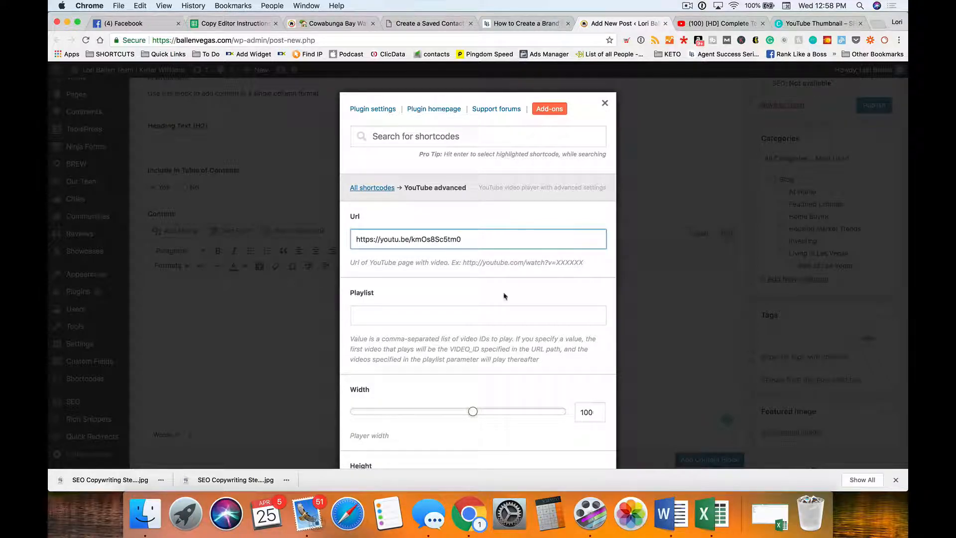
Step: Examine the YouTube advanced shortcode's video URL and its player options, from playlist and size to autoplay and CSS class
left_click(420, 314)
scroll(421, 314, "down", 3)
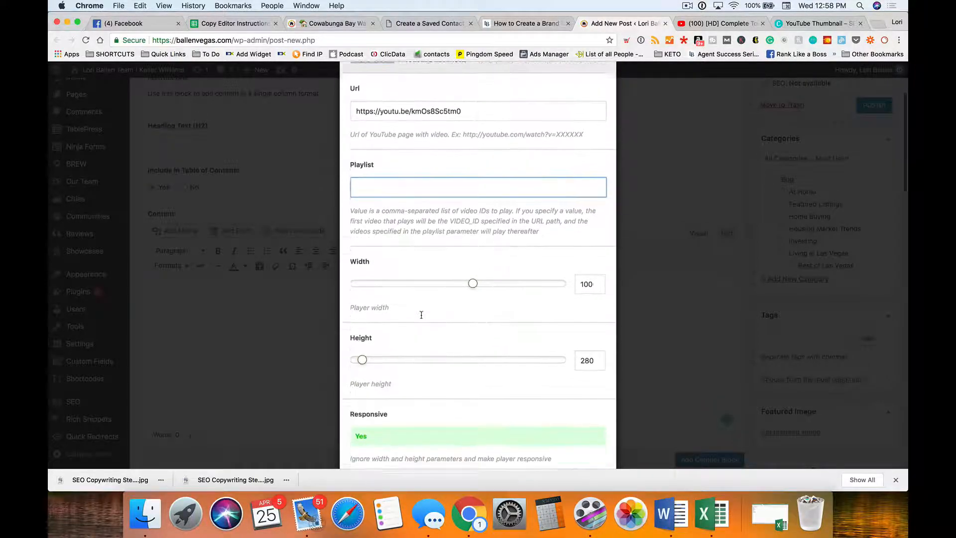
scroll(421, 315, "up", 5)
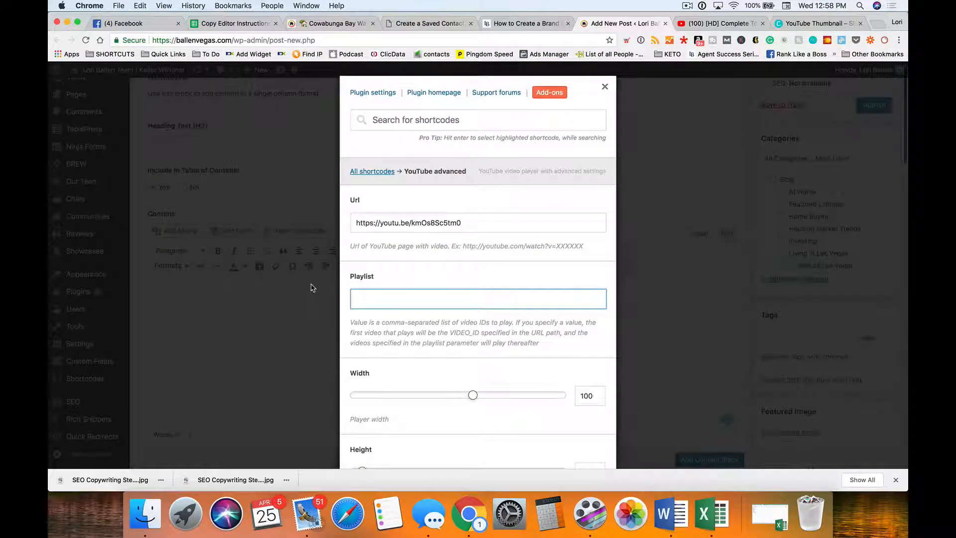
left_click_drag(480, 223, 355, 223)
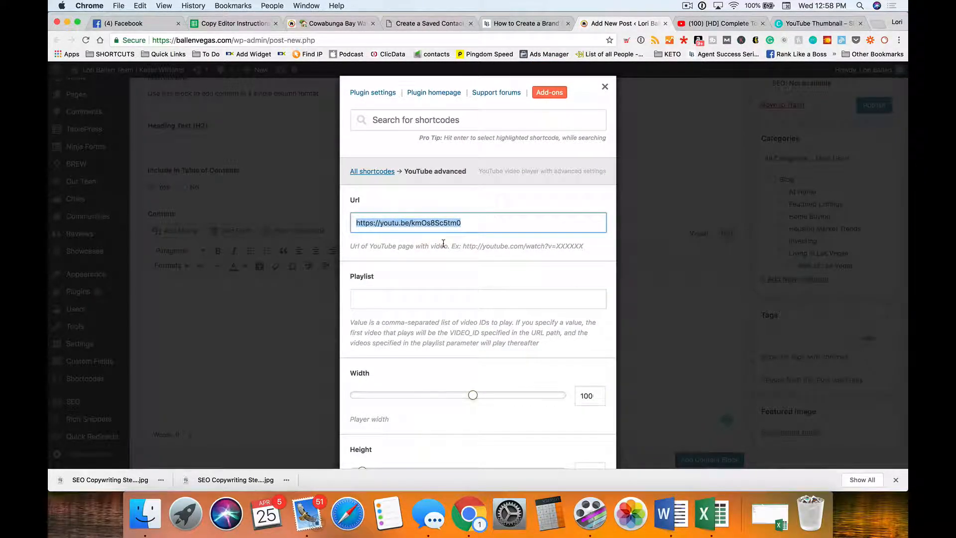
scroll(443, 244, "down", 15)
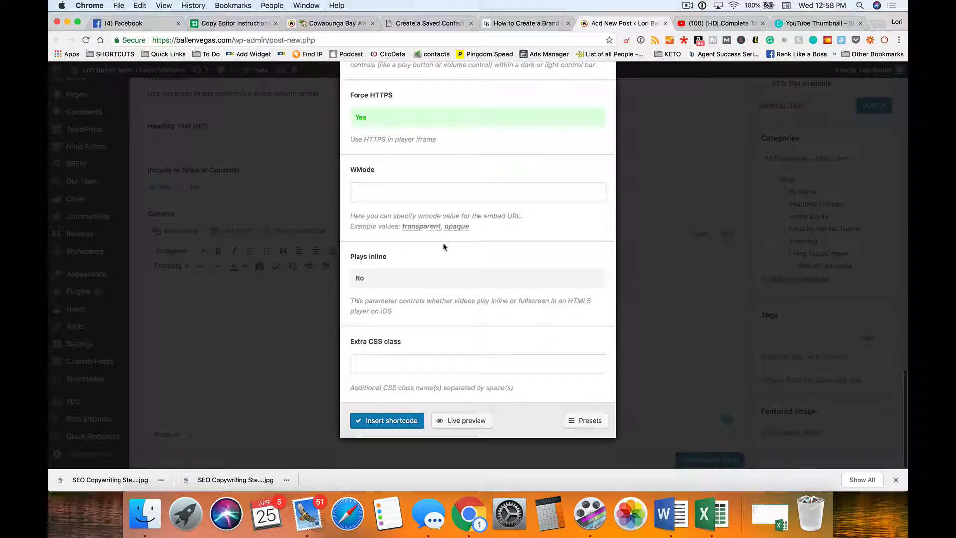
scroll(461, 306, "up", 15)
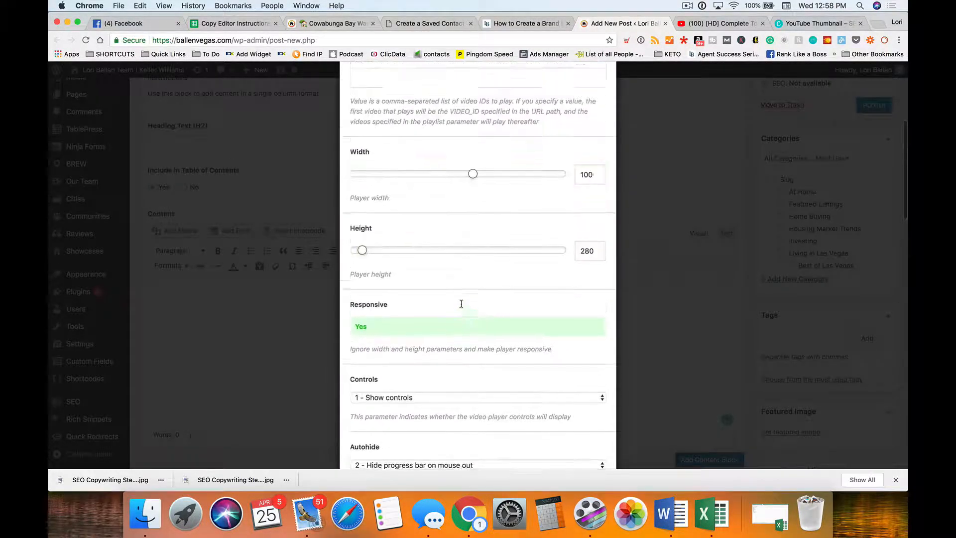
scroll(461, 306, "up", 3)
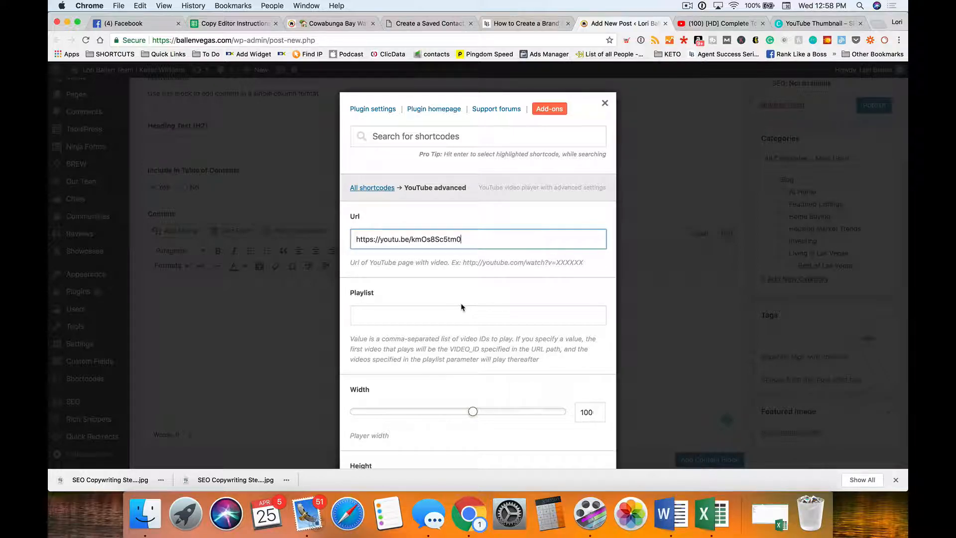
left_click_drag(497, 240, 324, 227)
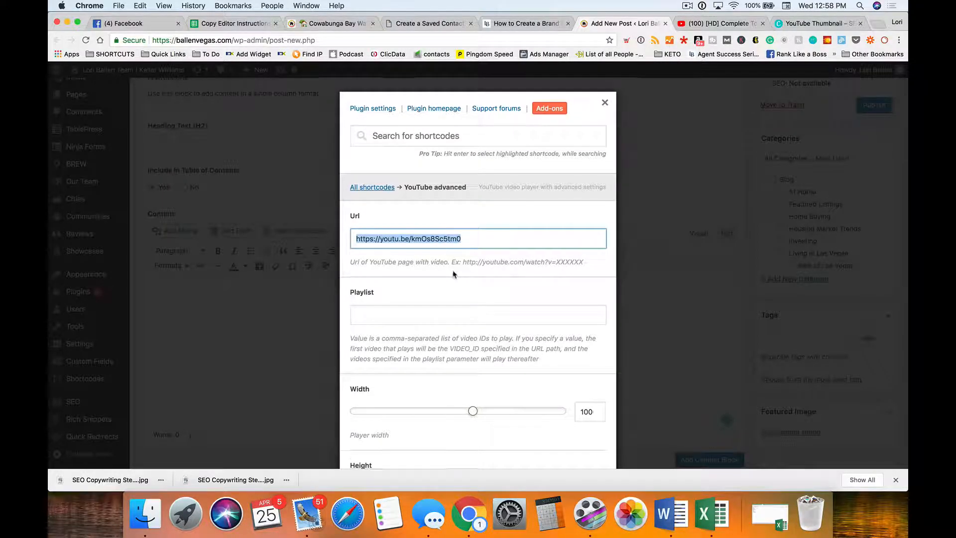
scroll(454, 273, "down", 15)
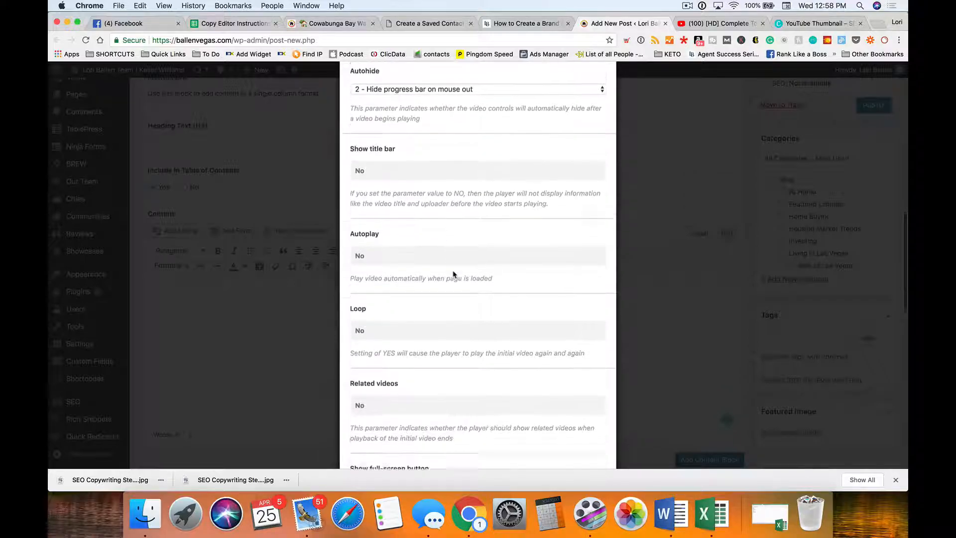
scroll(453, 273, "down", 15)
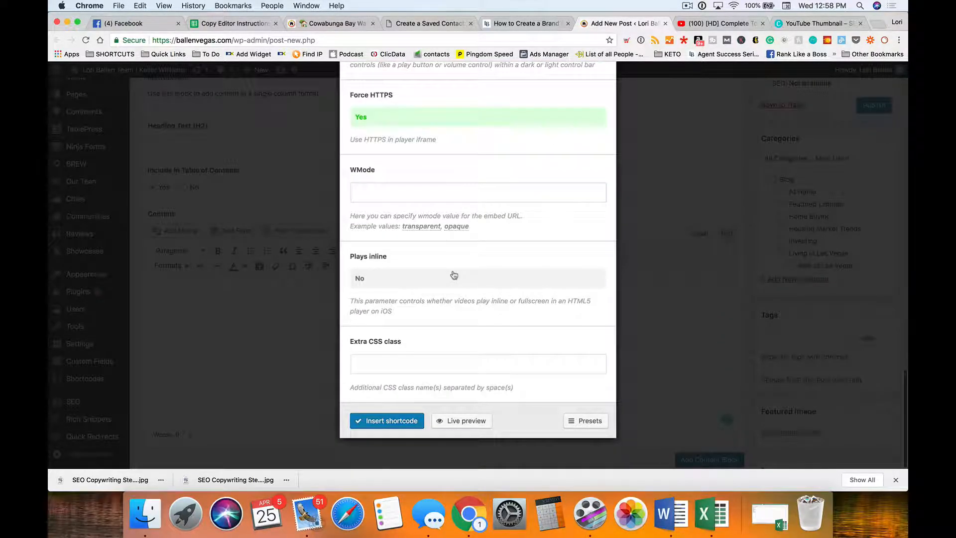
Step: Generate a live preview of the YouTube advanced shortcode and insert the shortcode into the content block
left_click(467, 421)
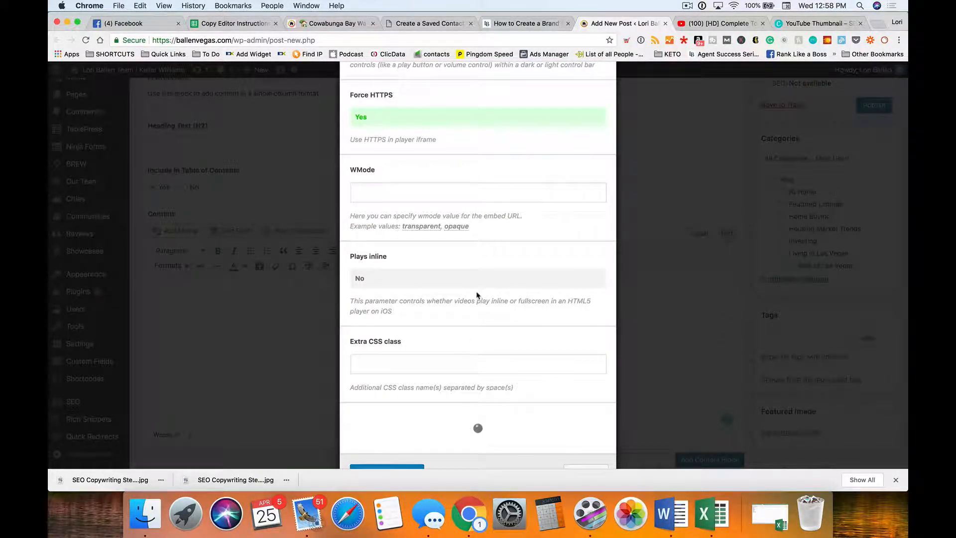
scroll(477, 291, "down", 2)
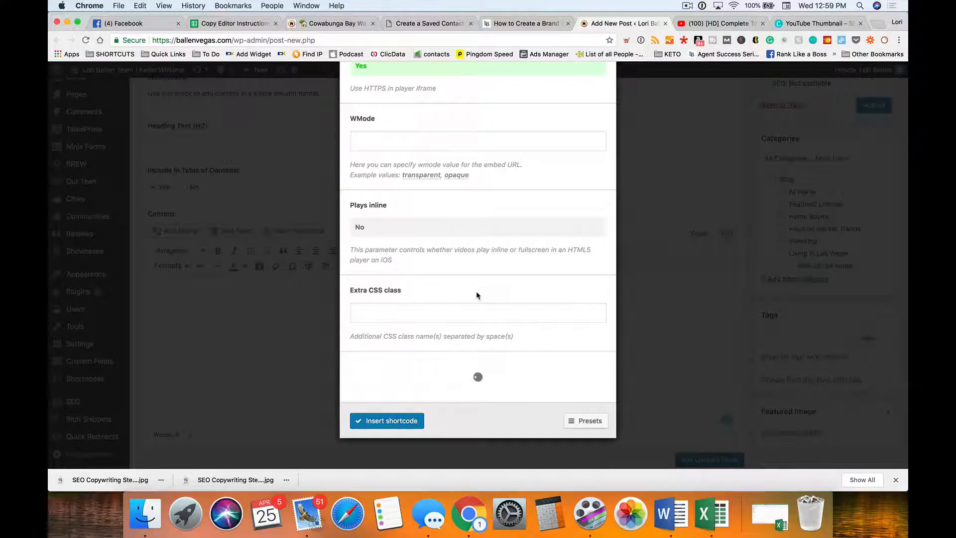
scroll(476, 295, "down", 5)
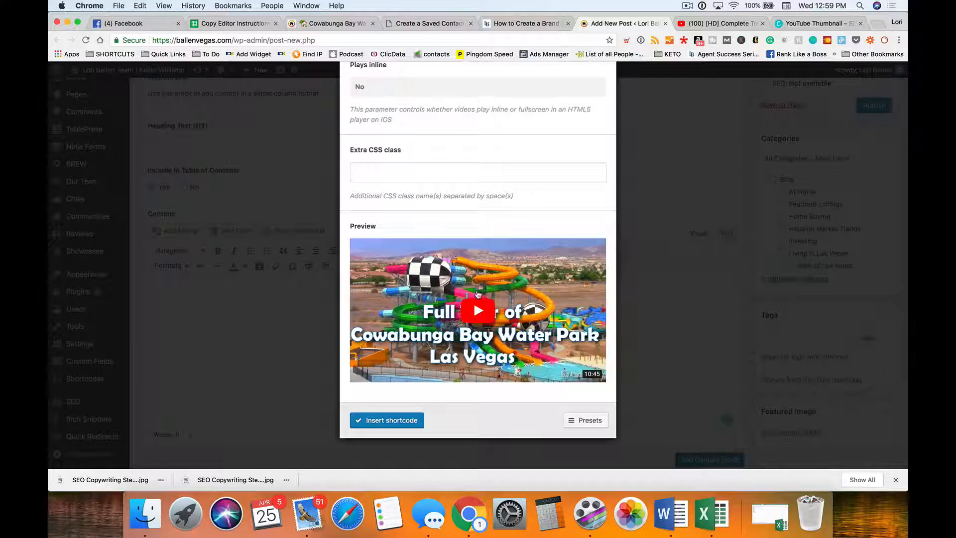
left_click(383, 421)
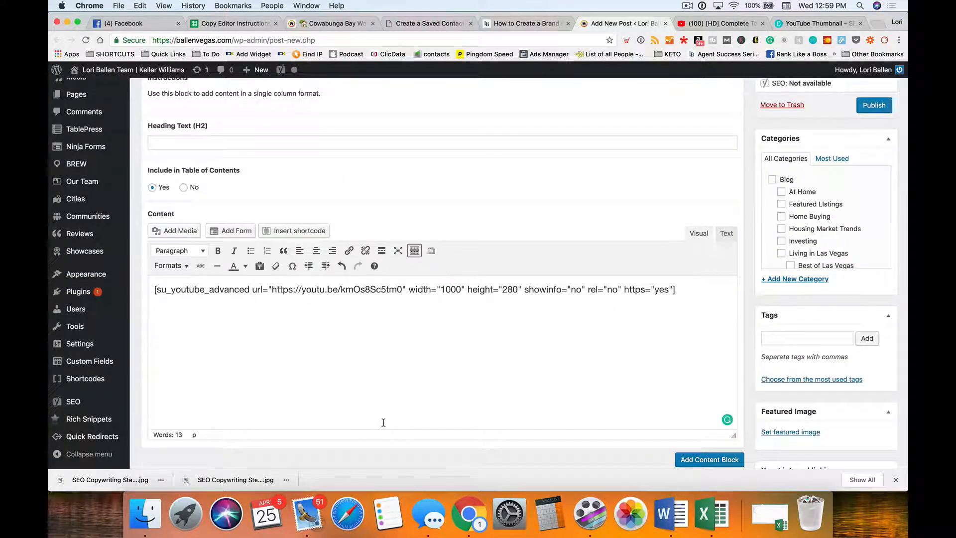
Step: Preview the draft post and check the embedded water park tour video on the page
scroll(394, 415, "up", 5)
left_click(873, 143)
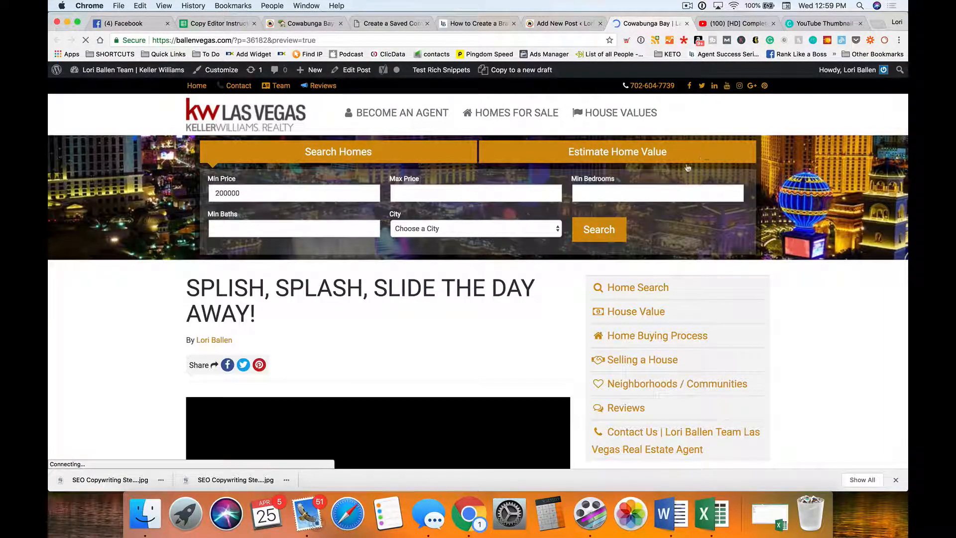
scroll(404, 204, "down", 5)
scroll(404, 206, "up", 1)
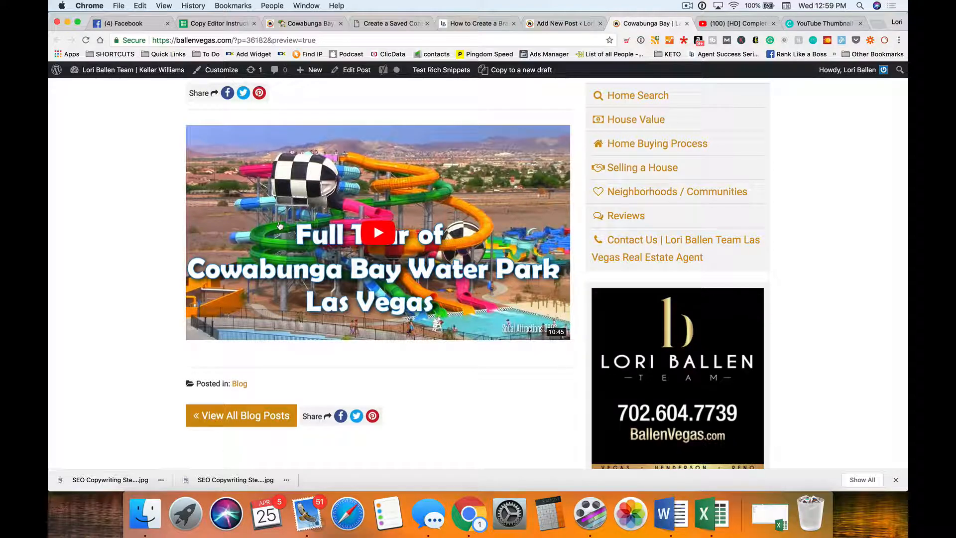
scroll(279, 226, "up", 1)
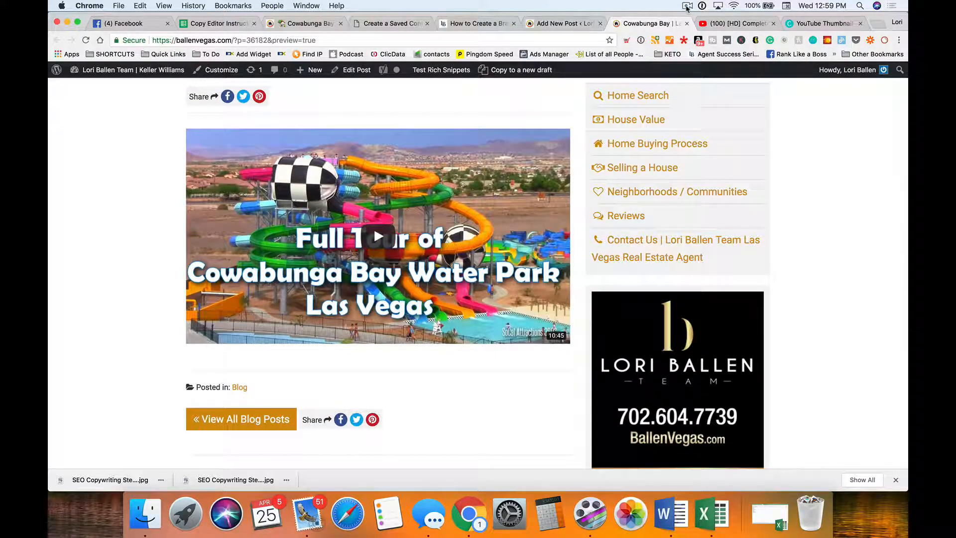